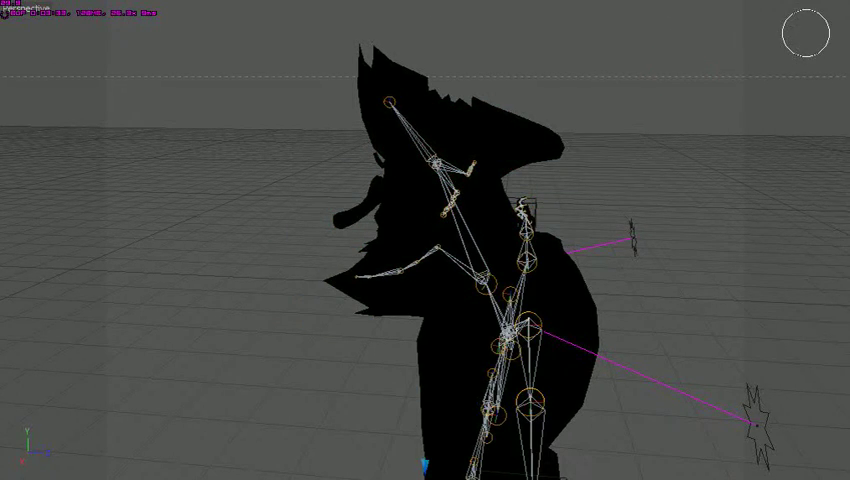
# - Clear the head's weight highlight, orbit the view, and show the ghost with green shading
pyautogui.keyDown('alt'); pyautogui.moveTo(806, 33); pyautogui.dragTo(530, 205); pyautogui.keyUp('alt')
pyautogui.press('q')
pyautogui.scroll(-5, 320, 118)
# - Tilt the whole character about 44 degrees, then undo so it stands upright facing the camera
pyautogui.press('e')
pyautogui.moveTo(560, 420)
pyautogui.mouseDown()
pyautogui.moveTo(706, 380)
pyautogui.moveTo(452, 386)
pyautogui.mouseUp()
pyautogui.hotkey('ctrl', 'z')
pyautogui.hotkey('ctrl', 'z')
pyautogui.hotkey('ctrl', 'z')
pyautogui.press('q')
pyautogui.scroll(3, 425, 240)
pyautogui.scroll(1, 425, 240)
pyautogui.scroll(-2, 425, 240)
pyautogui.scroll(-2, 425, 240)
pyautogui.scroll(-1, 425, 240)
pyautogui.scroll(1, 425, 240)
pyautogui.scroll(1, 425, 240)
pyautogui.scroll(1, 425, 240)
# - Test shifting the hip control up-right and bending the body sideways, undoing each
pyautogui.press('w')
pyautogui.moveTo(506, 405)
pyautogui.mouseDown()
pyautogui.moveTo(563, 352)
pyautogui.moveTo(548, 341)
pyautogui.mouseUp()
pyautogui.hotkey('ctrl', 'z')
pyautogui.press('e')
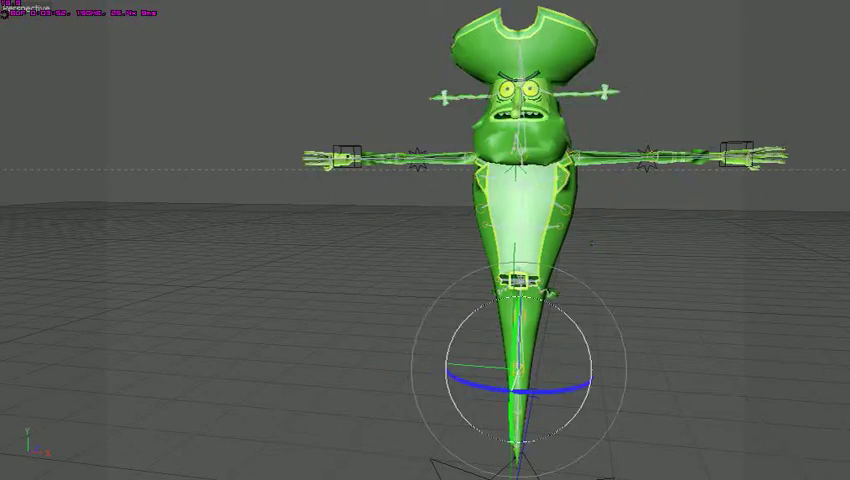
pyautogui.moveTo(465, 318); pyautogui.dragTo(560, 300)
pyautogui.hotkey('ctrl', 'z')
# - Test raising and forward-bending the spine controls, undo, then orbit close to the arm and hand
pyautogui.press('w')
pyautogui.moveTo(518, 242); pyautogui.dragTo(523, 135)
pyautogui.hotkey('ctrl', 'z')
pyautogui.press('e')
pyautogui.moveTo(518, 300); pyautogui.dragTo(518, 400)
pyautogui.hotkey('ctrl', 'z')
pyautogui.press('Down')
pyautogui.moveTo(520, 268); pyautogui.dragTo(520, 300)
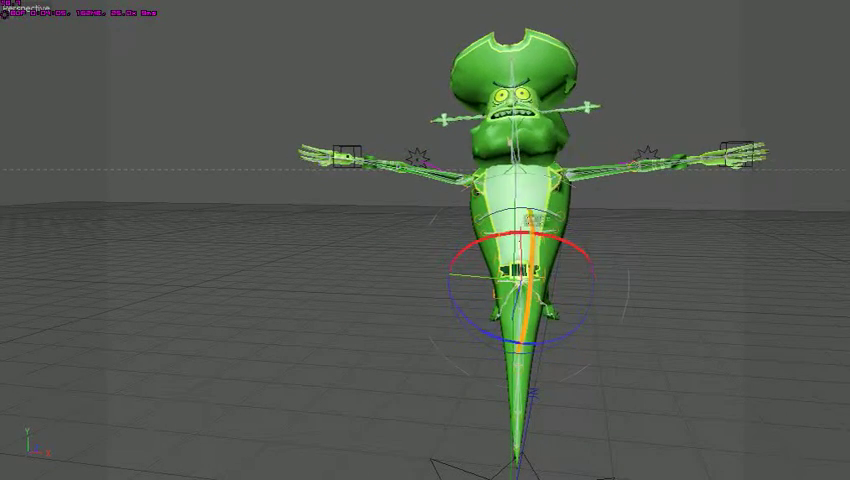
pyautogui.hotkey('ctrl', 'z')
pyautogui.keyDown('alt'); pyautogui.moveTo(423, 239); pyautogui.dragTo(582, 161); pyautogui.keyUp('alt')
pyautogui.scroll(3, 594, 272)
pyautogui.moveTo(594, 272)
pyautogui.keyDown('alt'); pyautogui.mouseDown()
pyautogui.moveTo(424, 239)
pyautogui.moveTo(560, 245)
pyautogui.moveTo(500, 240)
pyautogui.mouseUp(); pyautogui.keyUp('alt')
# - Bend the hand down at the wrist and curl the finger joints downward
pyautogui.moveTo(480, 310); pyautogui.dragTo(500, 230)
pyautogui.click(505, 362)
pyautogui.moveTo(470, 305)
pyautogui.mouseDown()
pyautogui.moveTo(500, 300)
pyautogui.moveTo(540, 310)
pyautogui.mouseUp()
pyautogui.click(537, 378)
pyautogui.moveTo(560, 400); pyautogui.dragTo(520, 460)
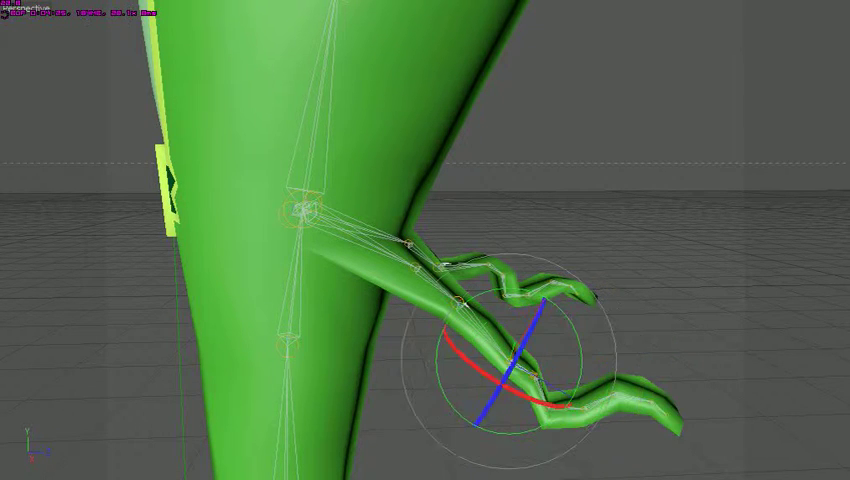
pyautogui.click(636, 246)
pyautogui.scroll(-2, 636, 246)
pyautogui.scroll(-2, 636, 246)
pyautogui.scroll(-2, 636, 246)
pyautogui.scroll(-2, 636, 246)
pyautogui.scroll(-2, 636, 246)
# - Swing the tentacle leg at the hip and its tip, then orbit to a front view
pyautogui.moveTo(522, 252); pyautogui.dragTo(650, 260)
pyautogui.moveTo(390, 255); pyautogui.dragTo(345, 215)
pyautogui.moveTo(425, 240); pyautogui.dragTo(525, 240, button='middle')
# - Step the selection up from the hip control to the chest, then the higher chest joint
pyautogui.press('Down')
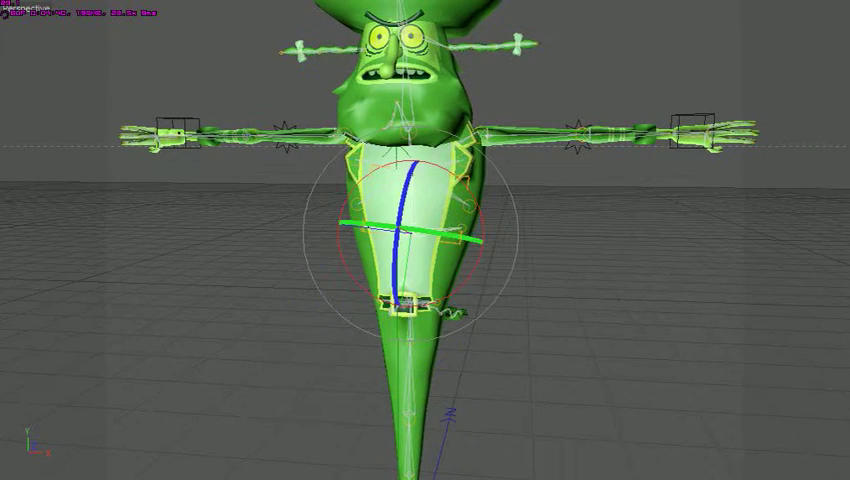
pyautogui.scroll(2, 425, 240)
pyautogui.scroll(2, 425, 240)
pyautogui.scroll(2, 425, 240)
pyautogui.press('Down')
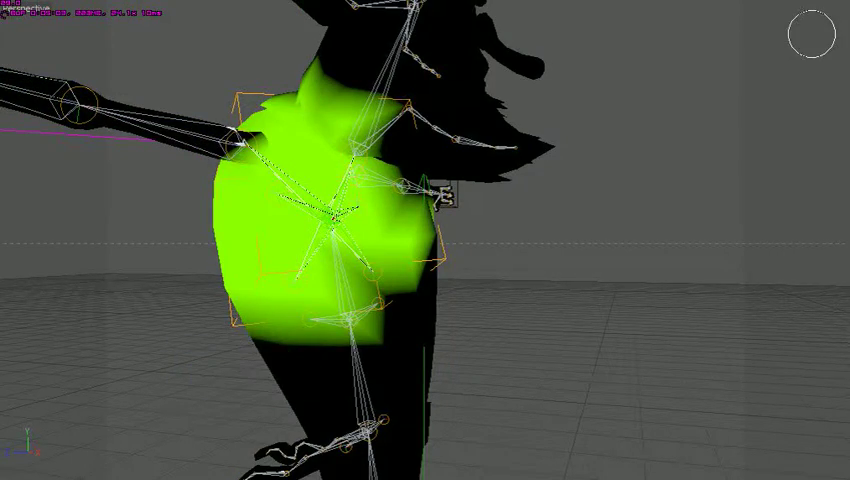
# - Paint and refine weights on the lower chest from behind, then bend the torso to test
pyautogui.moveTo(446, 196); pyautogui.dragTo(361, 268, button='middle')
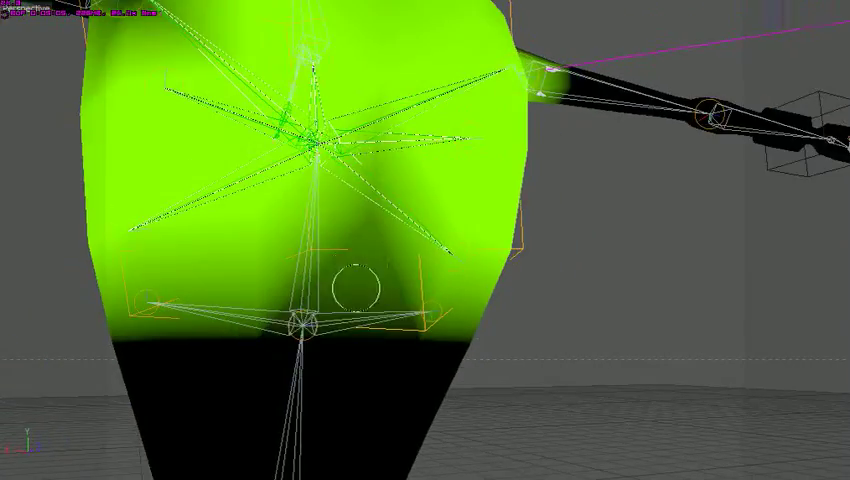
pyautogui.moveTo(361, 268); pyautogui.dragTo(306, 265)
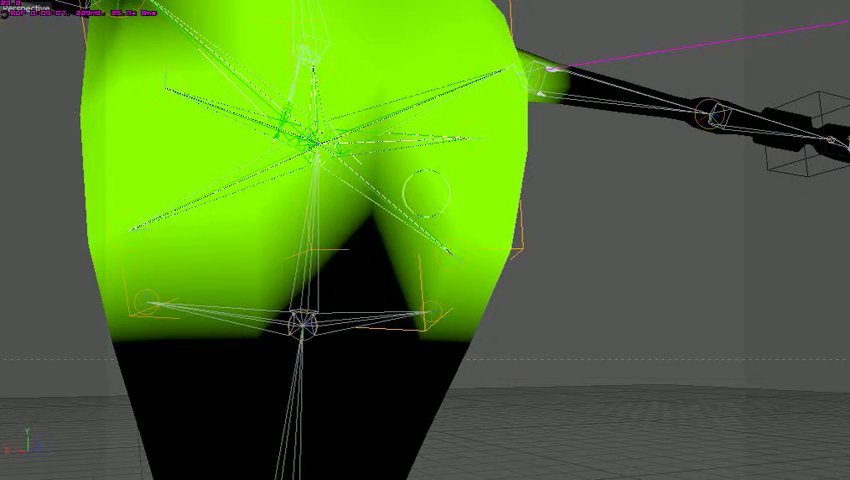
pyautogui.moveTo(369, 192); pyautogui.dragTo(343, 279)
pyautogui.moveTo(325, 283); pyautogui.dragTo(471, 178, button='middle')
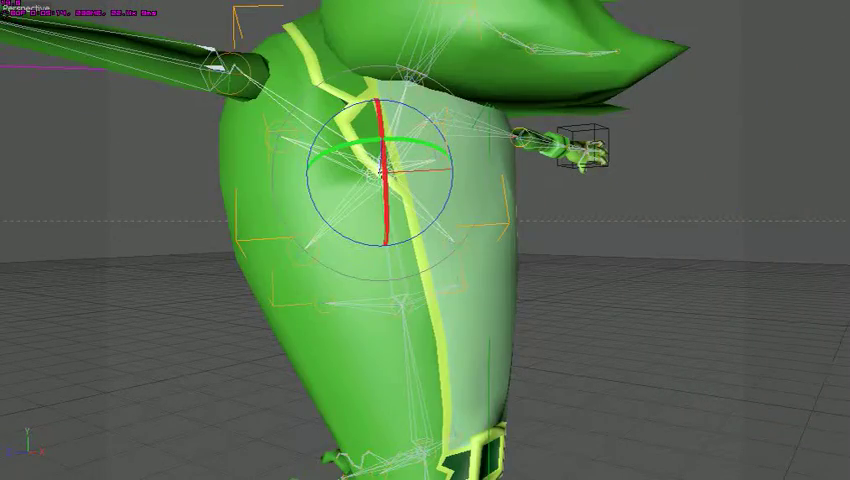
pyautogui.moveTo(382, 168)
pyautogui.mouseDown()
pyautogui.moveTo(458, 146)
pyautogui.moveTo(430, 160)
pyautogui.mouseUp()
# - Swing the arm at the shoulder joint, then rotate the hand at the wrist joint
pyautogui.click(355, 130)
pyautogui.moveTo(520, 215); pyautogui.dragTo(556, 241)
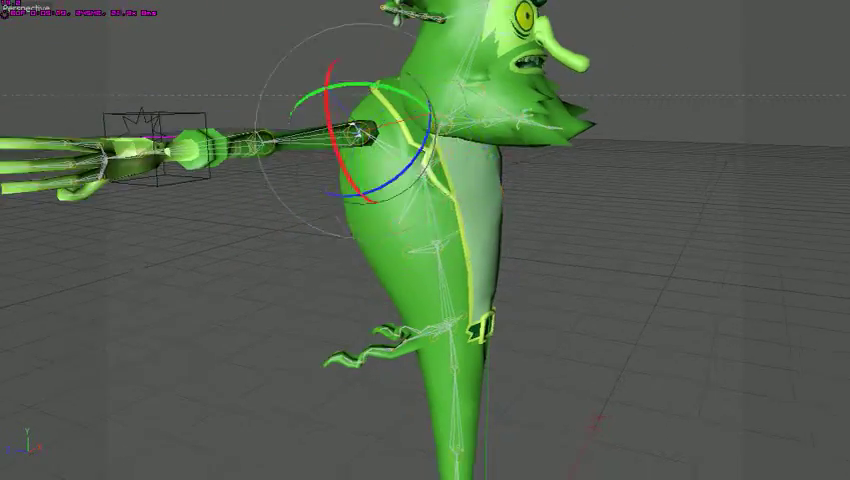
pyautogui.moveTo(332, 120); pyautogui.dragTo(332, 122)
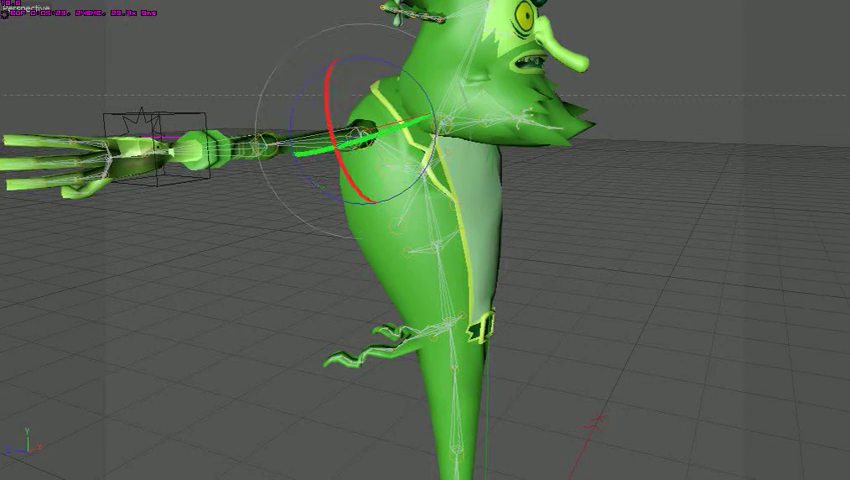
pyautogui.click(165, 148)
pyautogui.moveTo(120, 95); pyautogui.dragTo(200, 200)
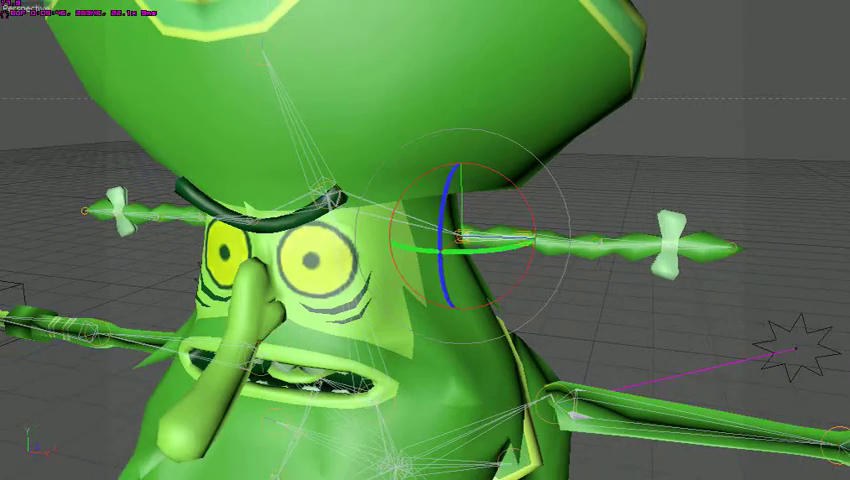
# - Switch the viewport to the black silhouette display with the skeleton visible
pyautogui.press('7')
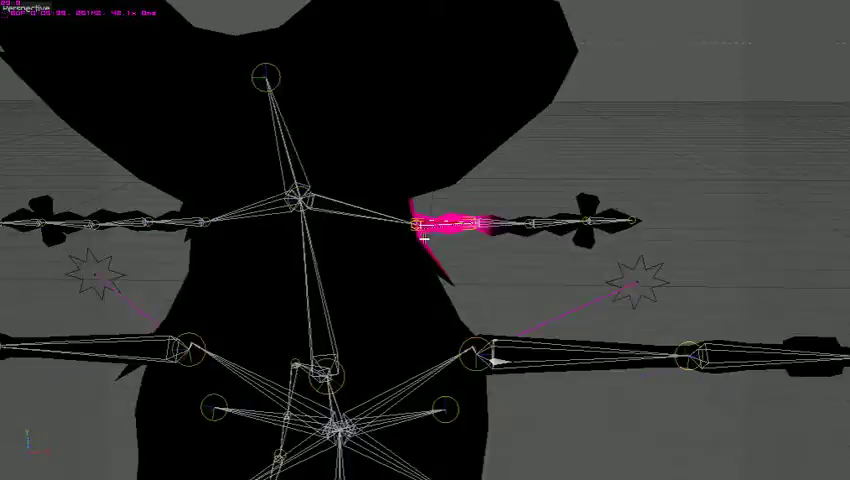